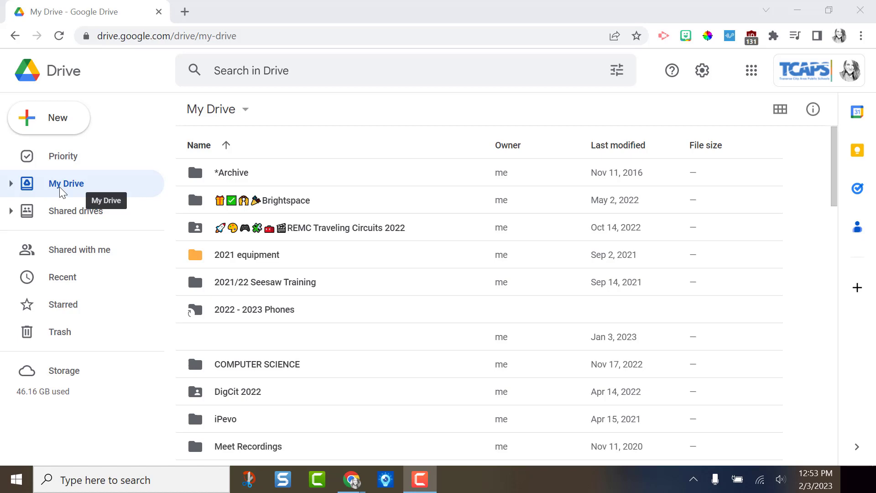
# Step: Open Shared drives to list the nine team drives and their member counts
pyautogui.click(66, 211)
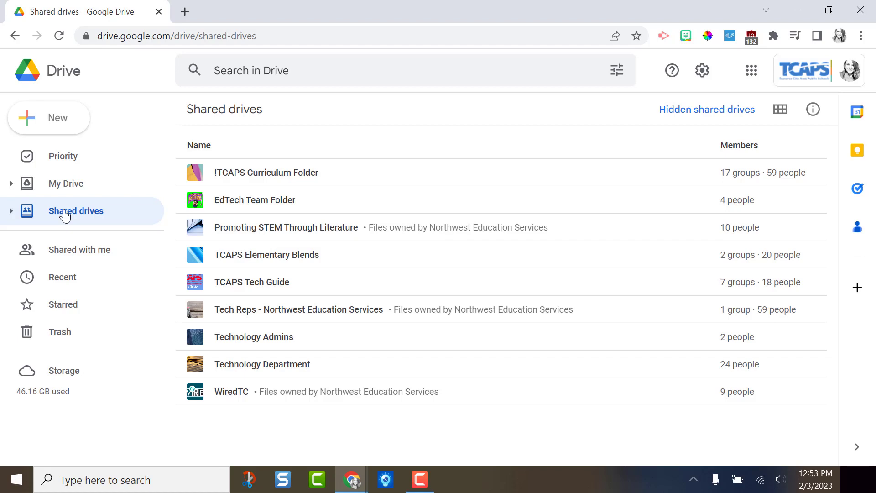
# Step: Switch to Shared with me to see folders others shared, with sharers and dates
pyautogui.click(77, 250)
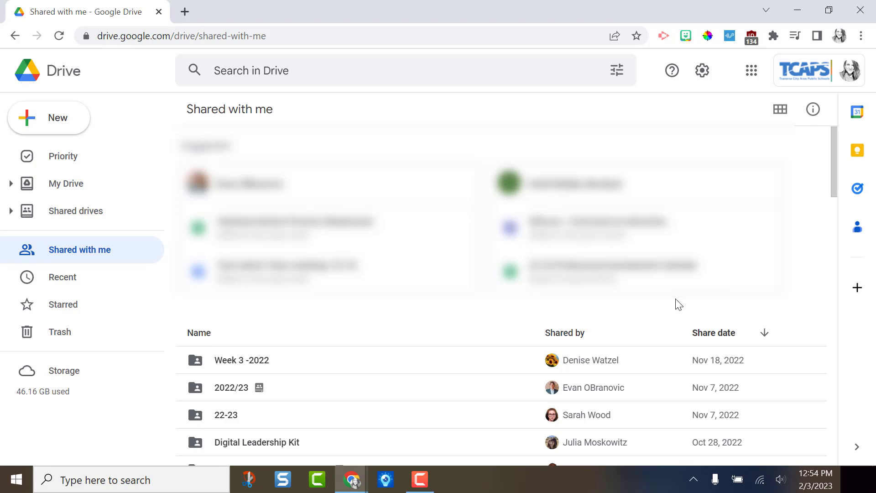
# Step: Check the shared 22-23 folder's actions, including Add shortcut to Drive, then return to My Drive
pyautogui.scroll(-3, 314, 382)
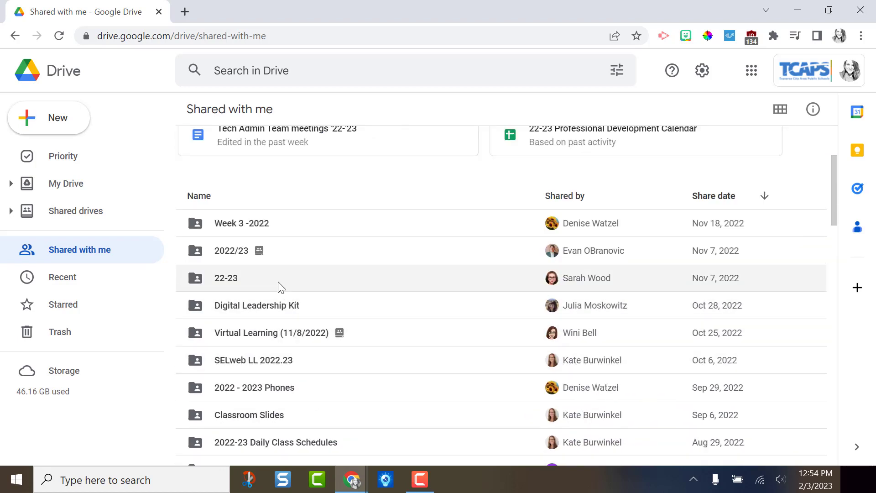
pyautogui.click(281, 286)
pyautogui.rightClick(282, 287)
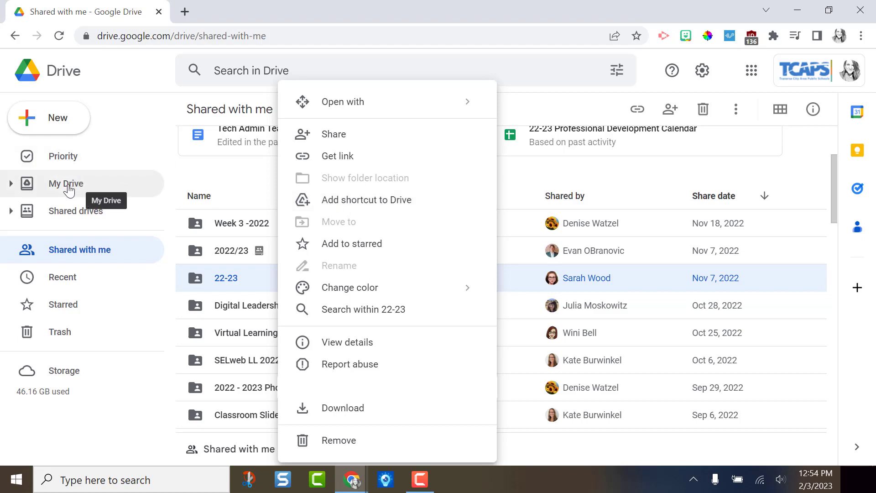
pyautogui.click(187, 180)
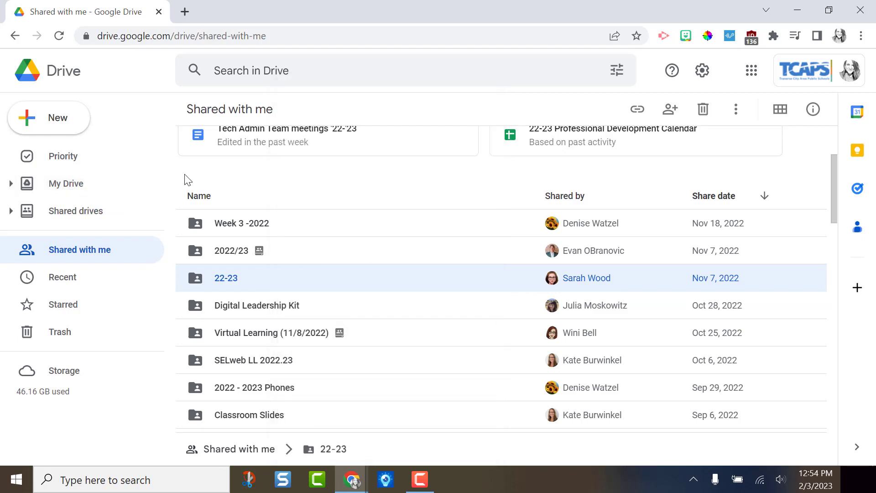
pyautogui.rightClick(237, 280)
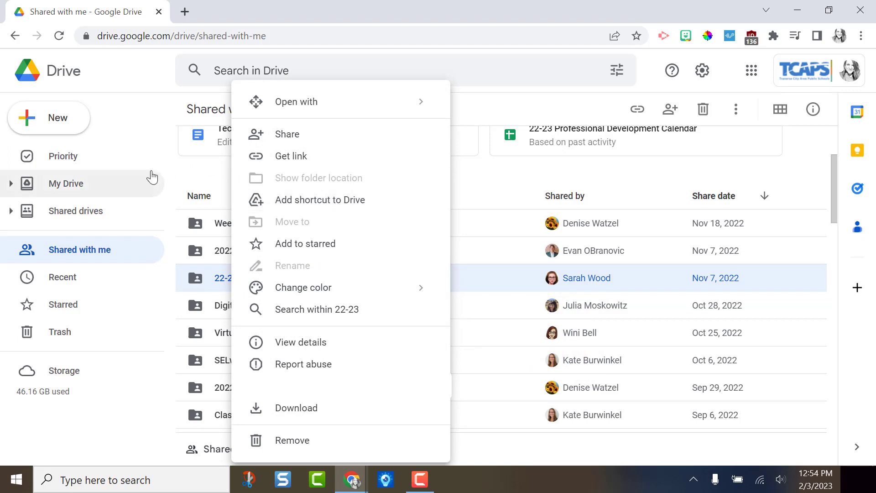
pyautogui.click(151, 178)
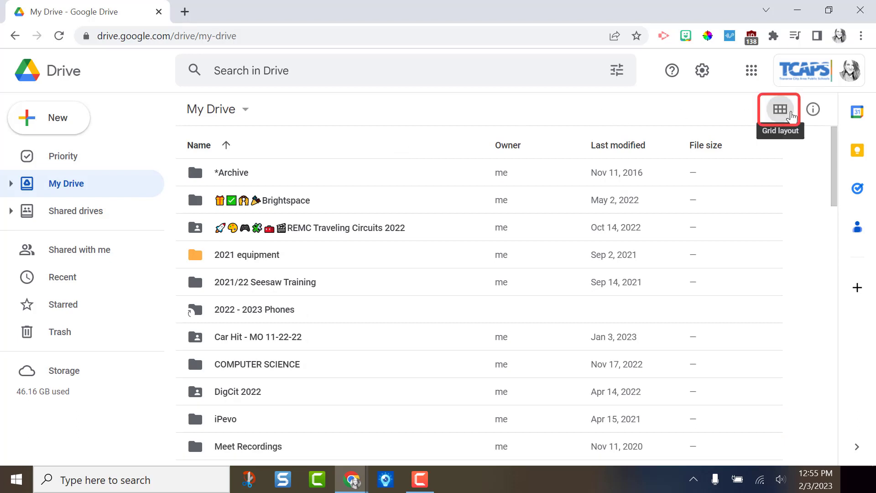
# Step: Show My Drive in grid layout, with folders as tiles and files as thumbnails
pyautogui.click(782, 122)
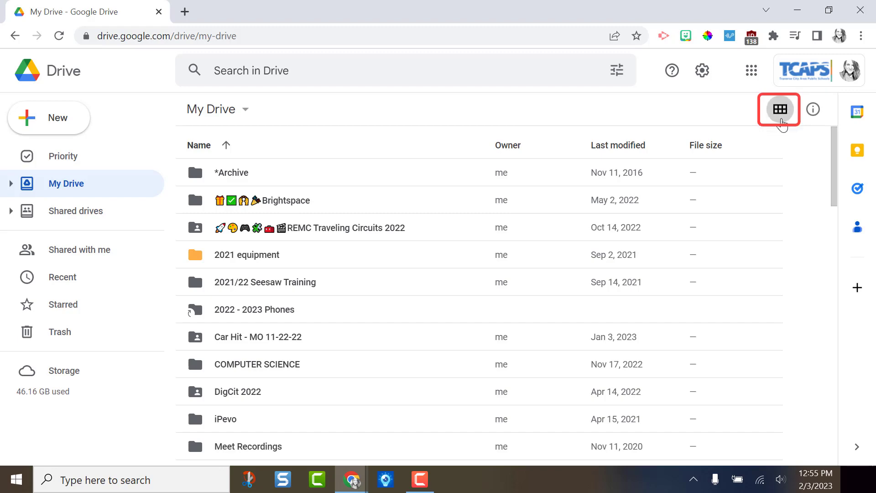
pyautogui.moveTo(834, 155); pyautogui.dragTo(834, 207)
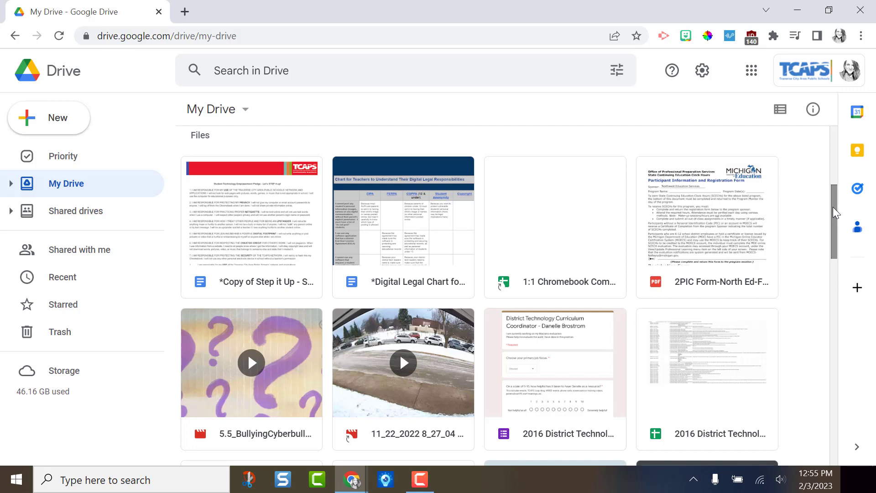
pyautogui.click(781, 110)
pyautogui.click(780, 110)
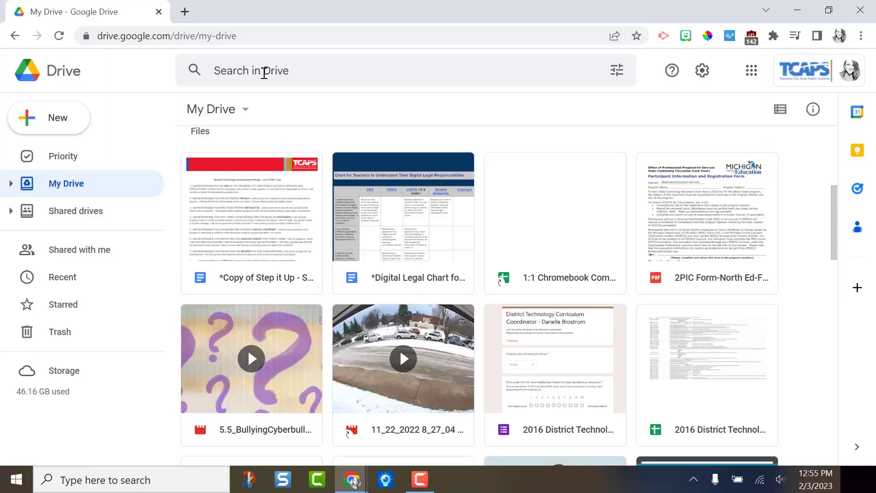
# Step: Open Drive's advanced search options from the search bar
pyautogui.click(264, 76)
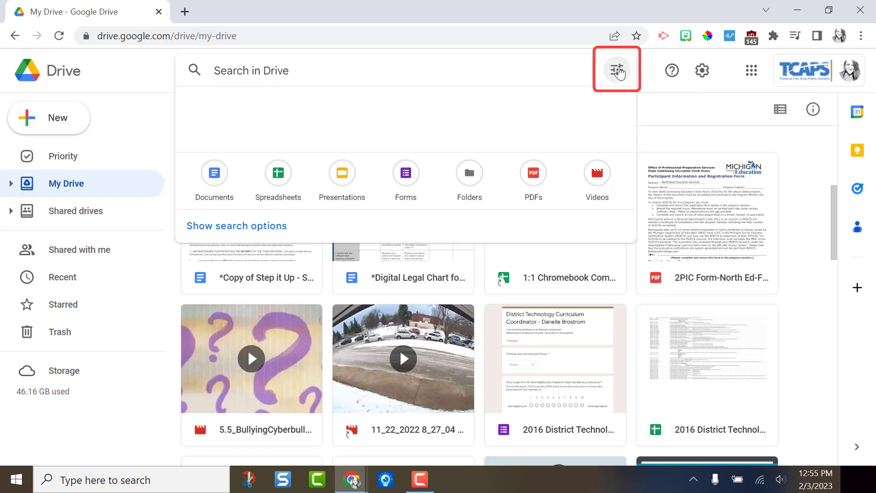
pyautogui.click(618, 70)
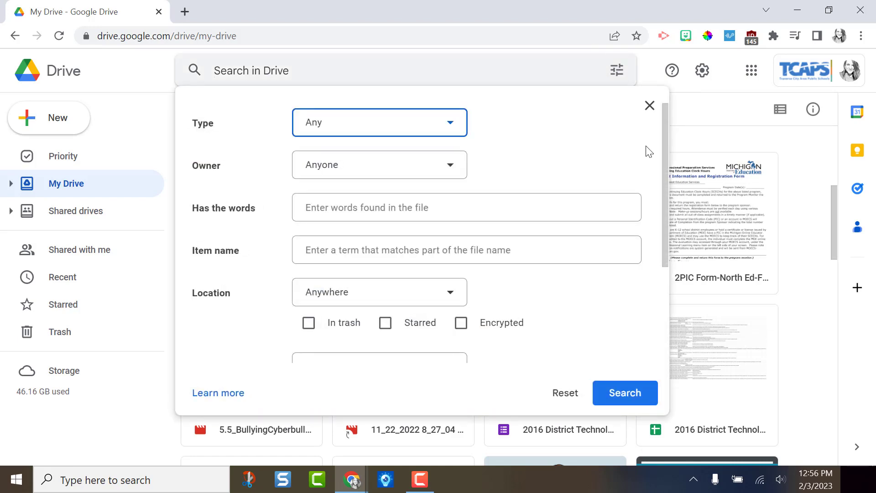
pyautogui.click(664, 155)
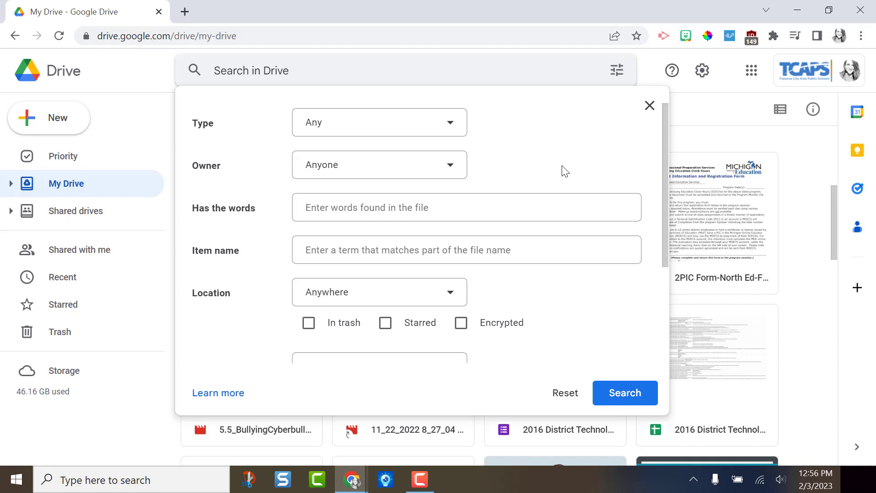
# Step: Set Type to Documents, Owner to Owned by me, and Has the words to 'choice board'
pyautogui.click(457, 122)
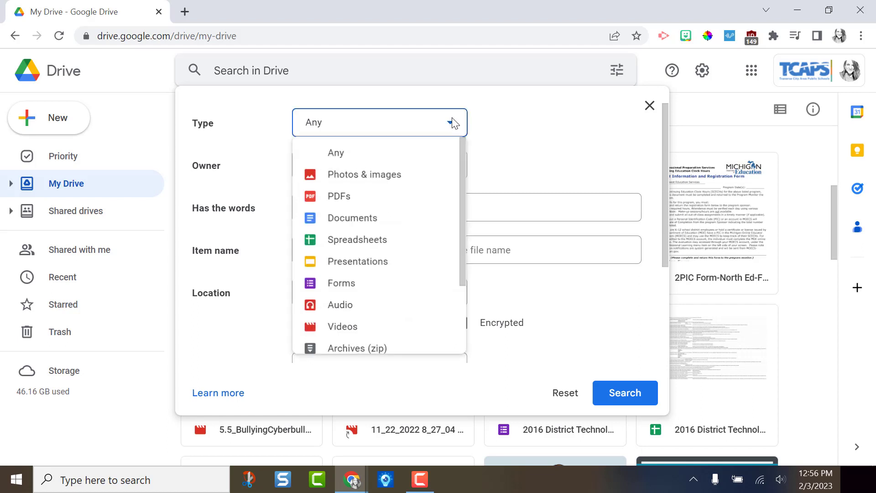
pyautogui.click(413, 213)
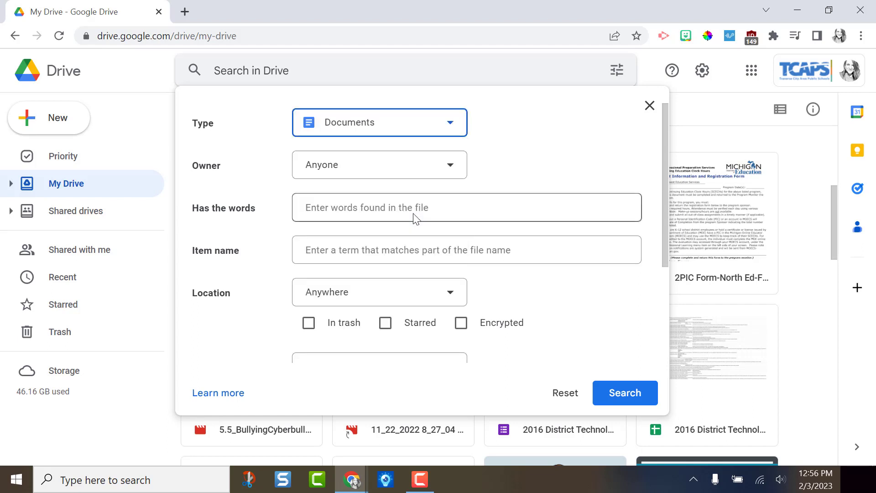
pyautogui.click(431, 171)
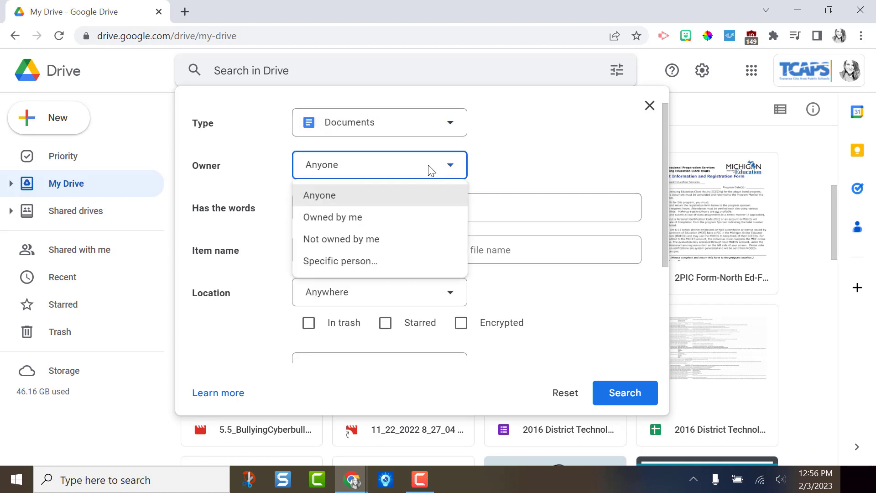
pyautogui.click(407, 220)
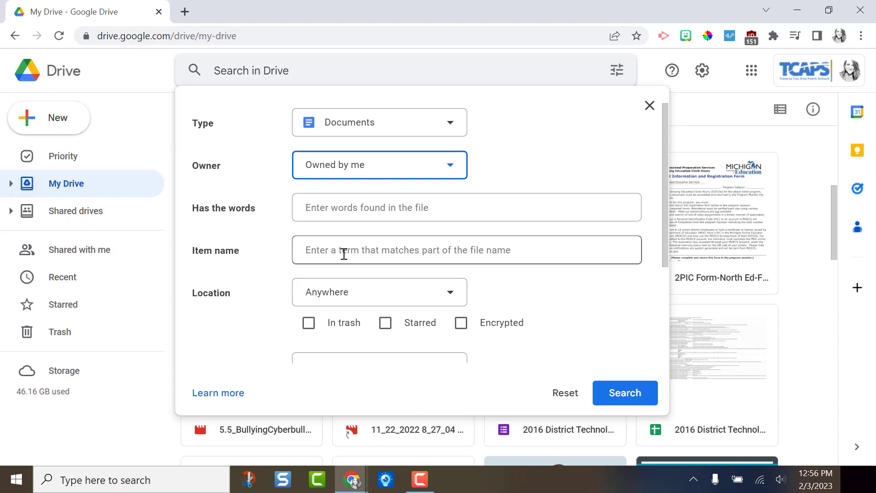
pyautogui.click(360, 214)
pyautogui.write('choice board')
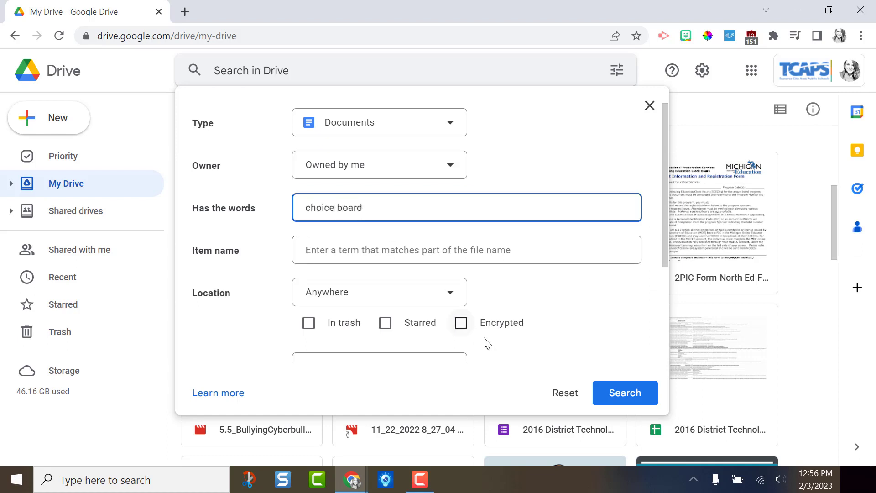
pyautogui.scroll(-3, 569, 333)
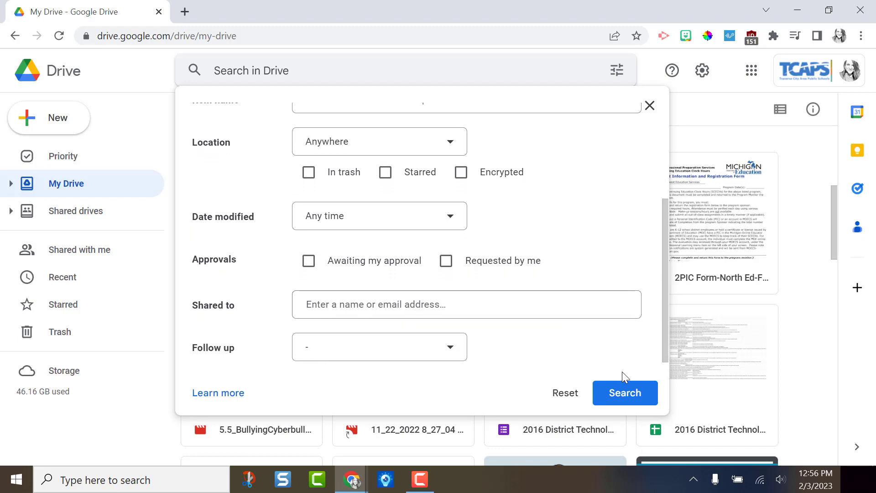
# Step: Run the search to list results like Ethics in a Digital World and March Wellness Choice Board
pyautogui.click(619, 397)
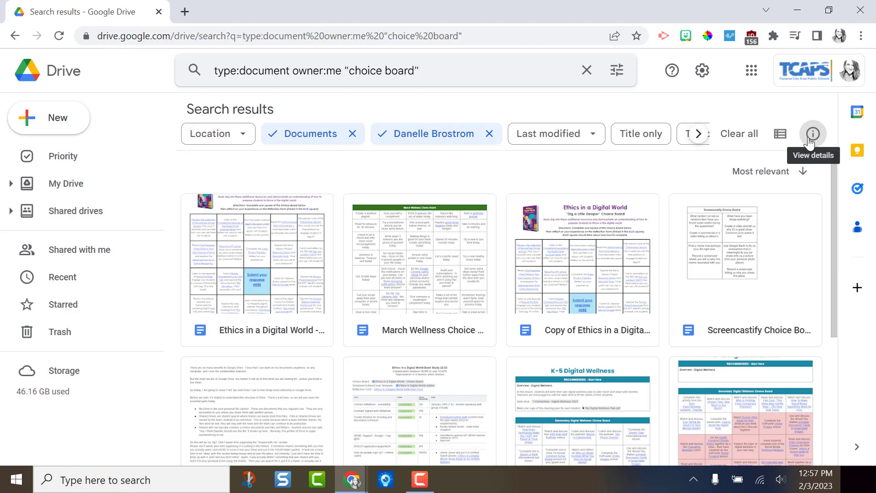
# Step: Review details and Activity history for Ethics in a Digital World - Choice Board
pyautogui.click(810, 140)
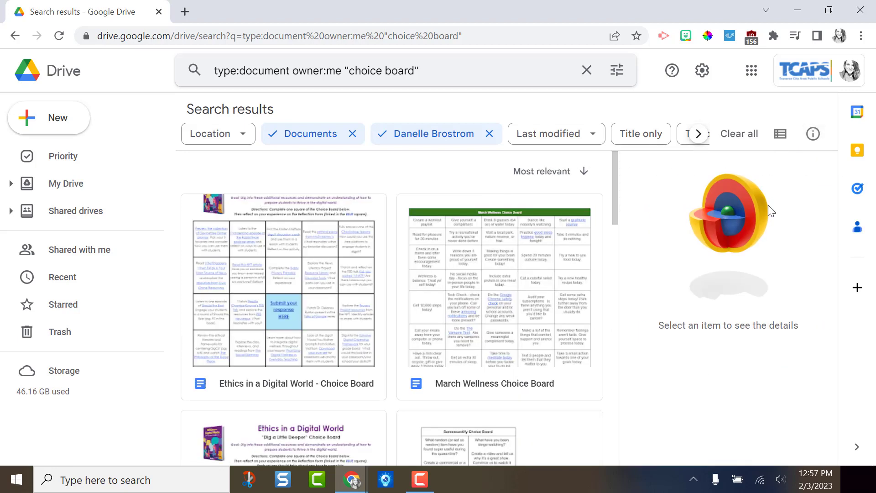
pyautogui.click(362, 232)
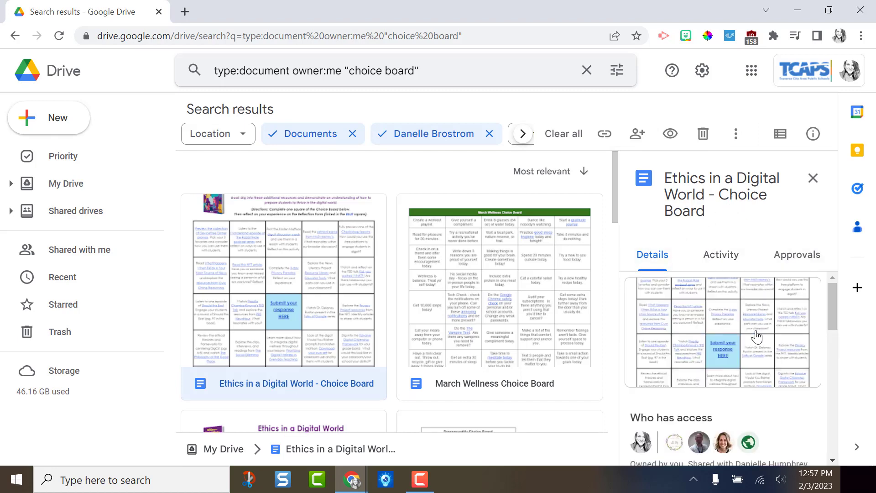
pyautogui.scroll(-2, 757, 337)
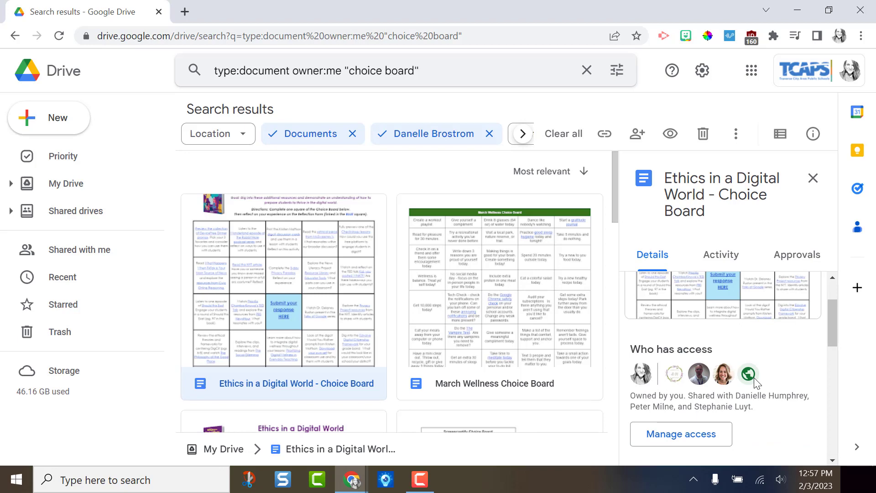
pyautogui.click(739, 253)
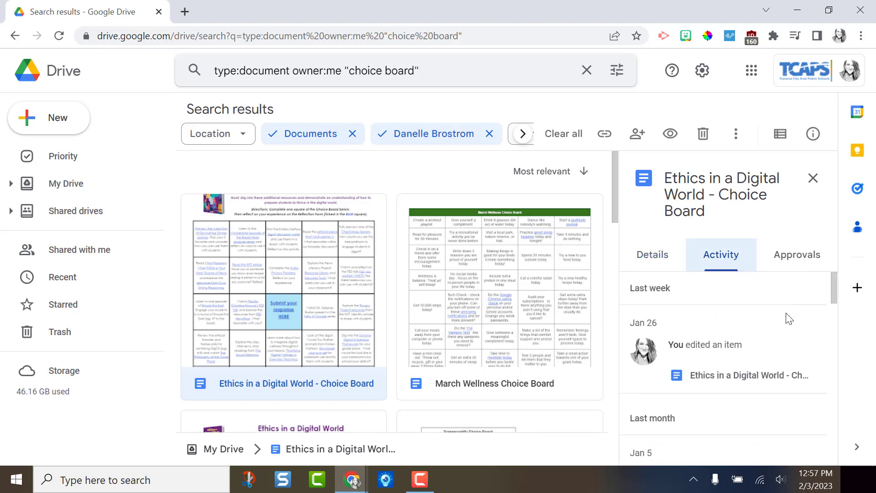
pyautogui.scroll(-3, 789, 318)
pyautogui.scroll(-4, 790, 319)
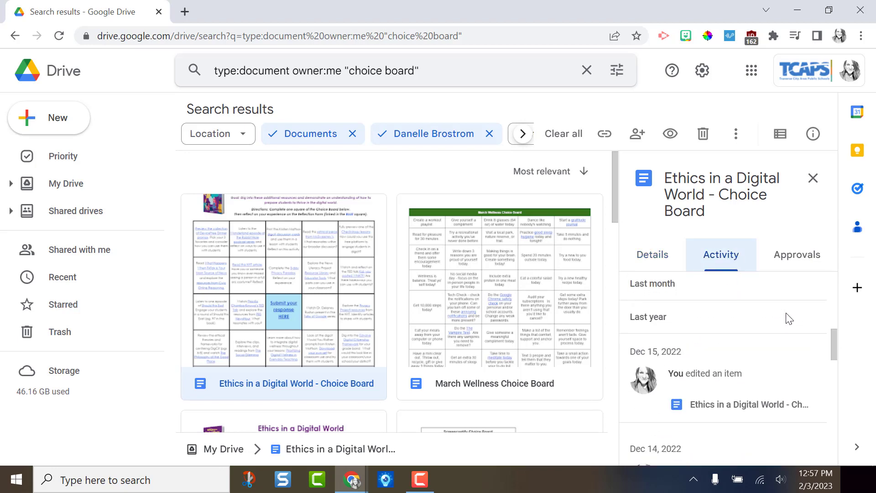
pyautogui.scroll(-1, 789, 319)
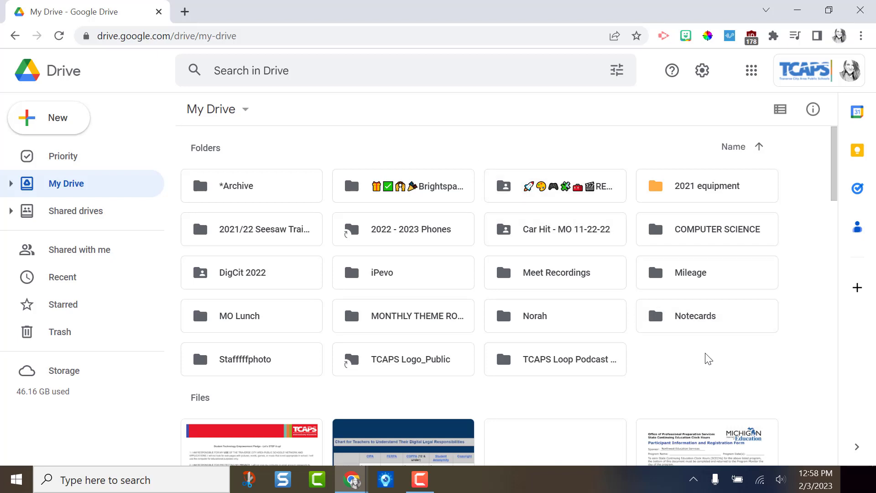
pyautogui.scroll(-8, 709, 359)
# Step: Add 2022 Hour of Code - Elementary to Starred, then open it in Slides
pyautogui.click(592, 363)
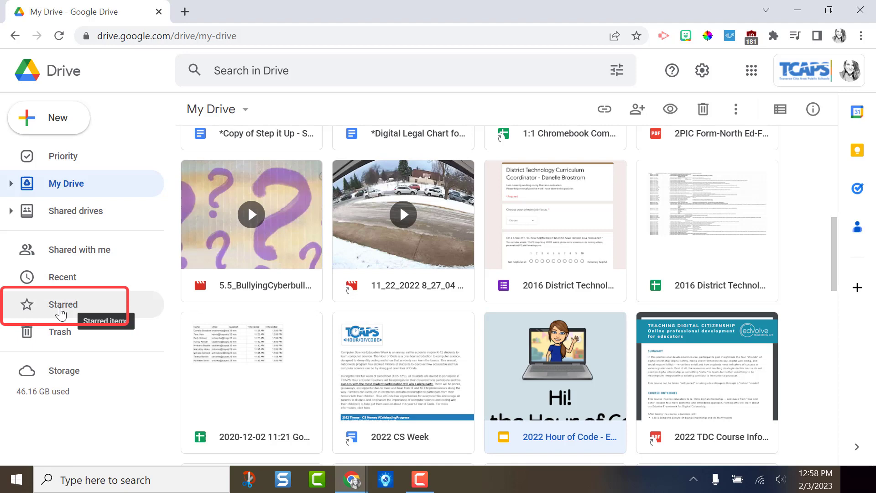
pyautogui.scroll(-2, 567, 306)
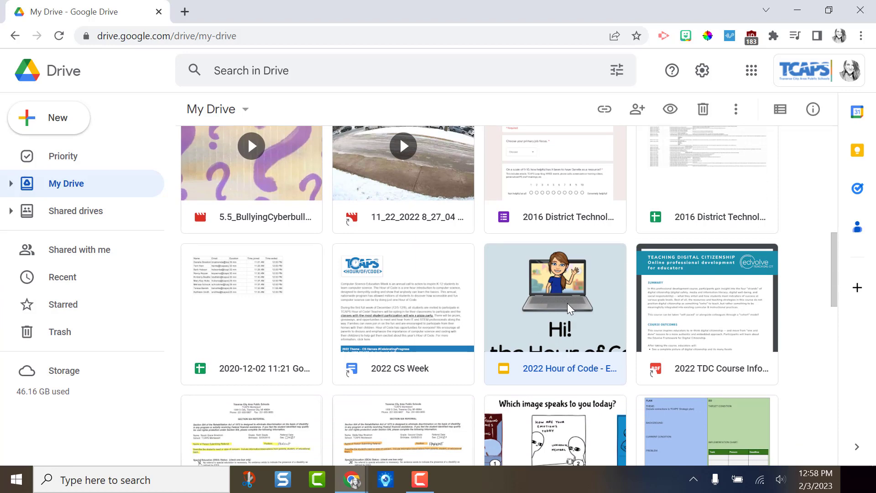
pyautogui.rightClick(567, 283)
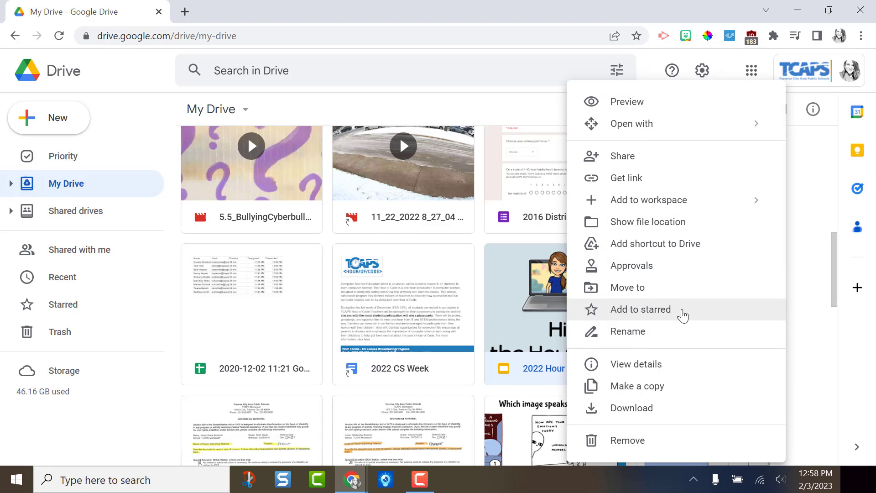
pyautogui.click(684, 315)
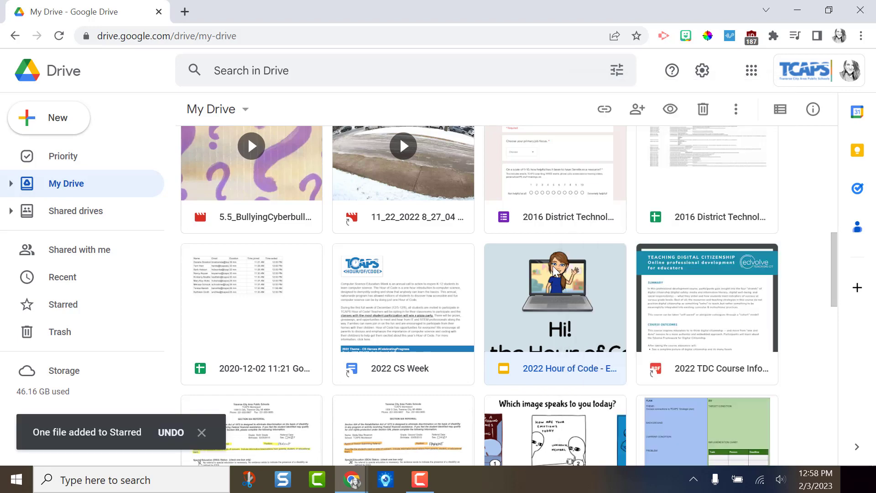
pyautogui.doubleClick(554, 270)
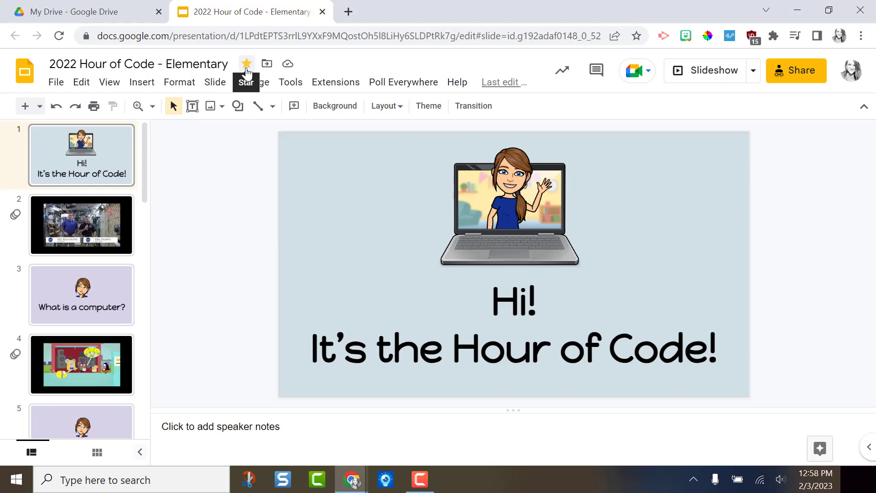
# Step: Switch from Slides back to the Google Drive browser tab
pyautogui.click(94, 10)
# Step: Show the Starred list, including 2022 CS Week and 2022 Hour of Code - Elementary
pyautogui.click(83, 258)
pyautogui.click(63, 305)
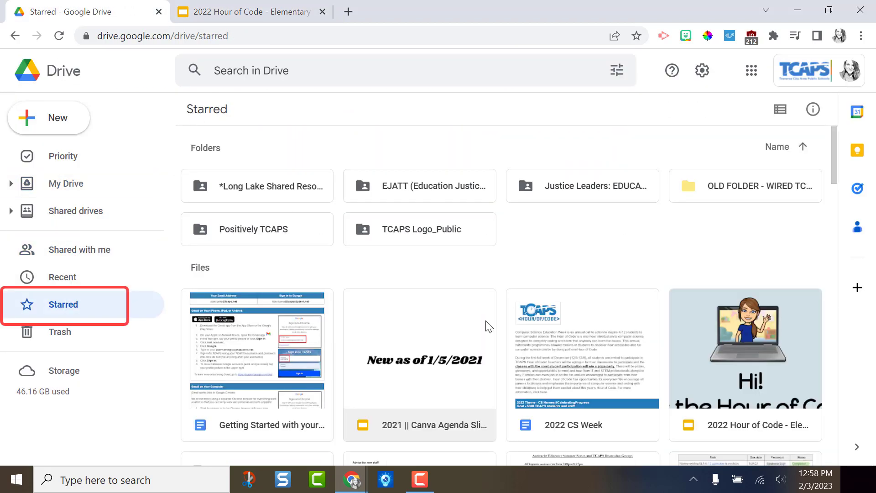